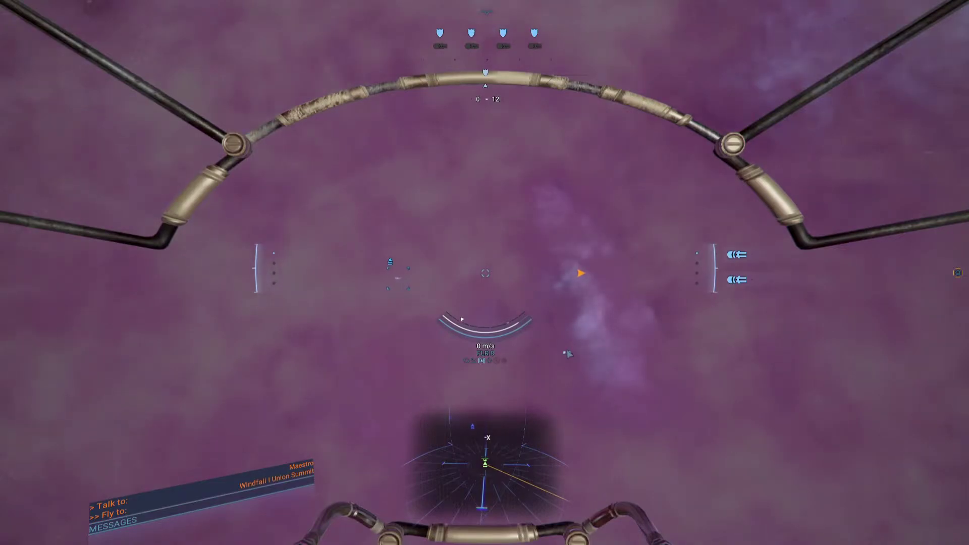
- Check the defence drone modes in Ship Interactions, leaving the mode on Defend
key(Escape)
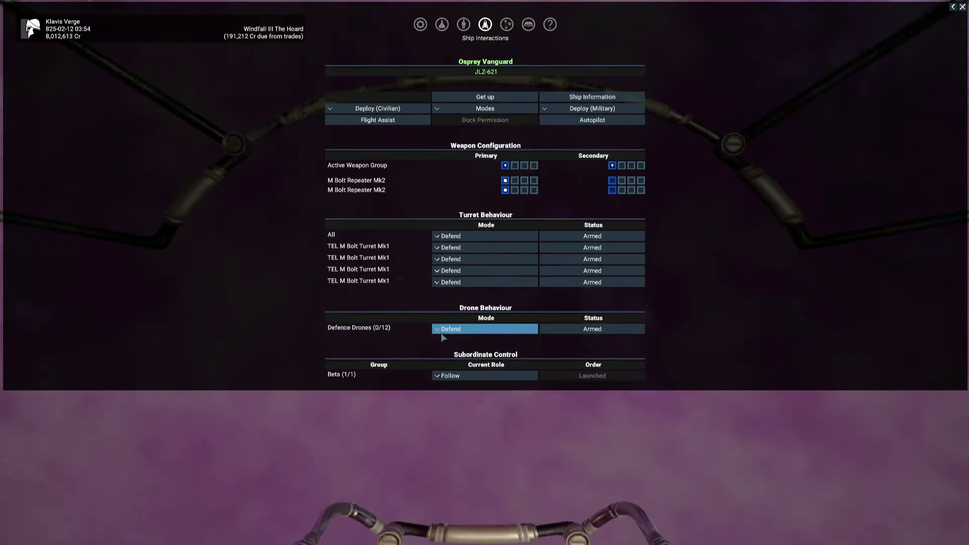
click(458, 330)
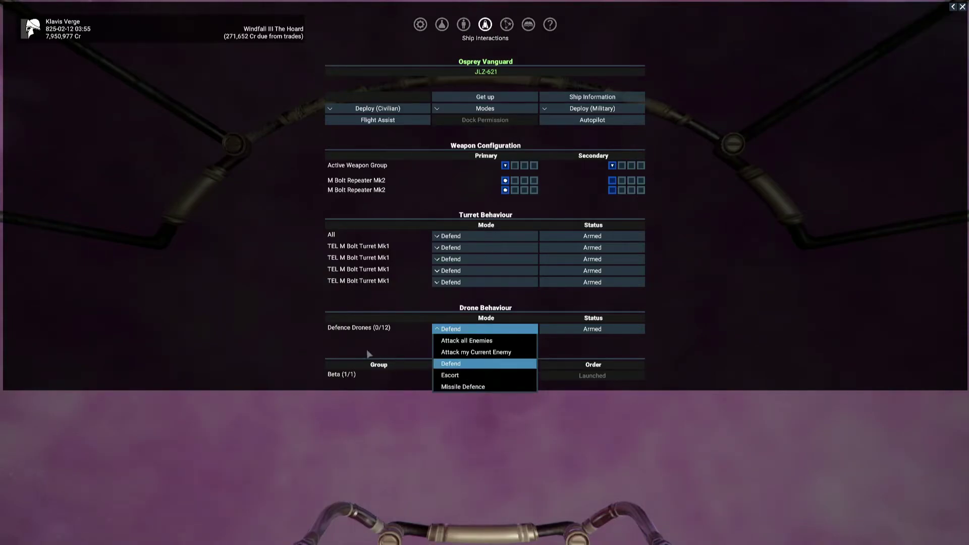
click(454, 329)
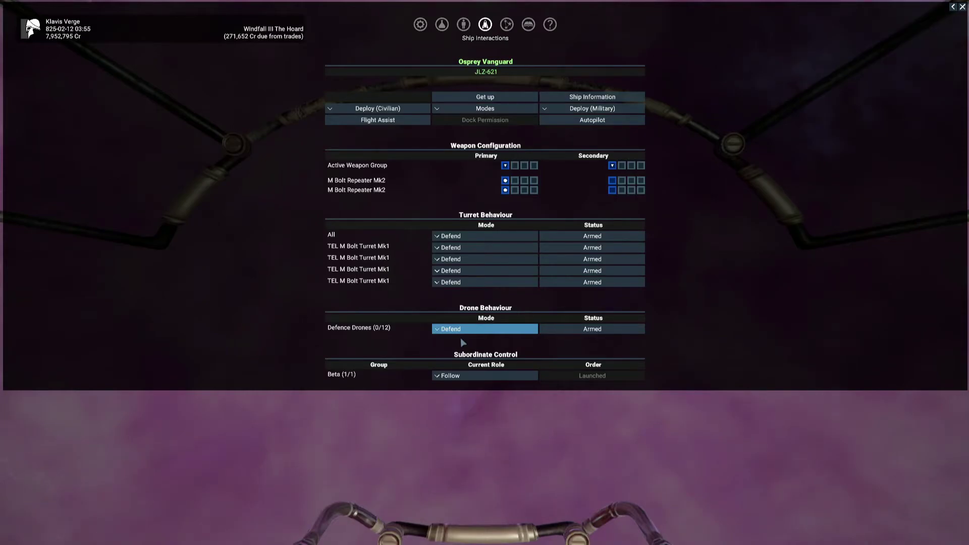
click(477, 329)
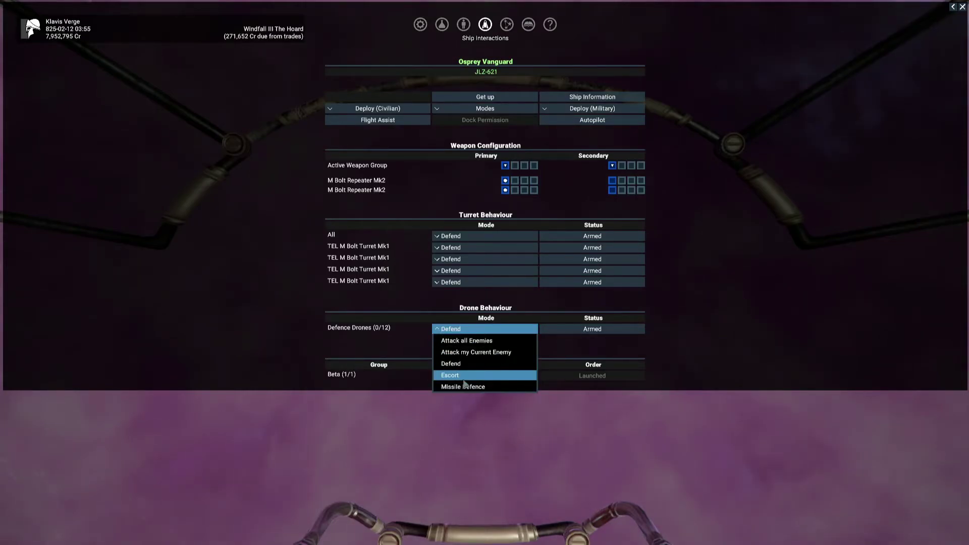
click(491, 328)
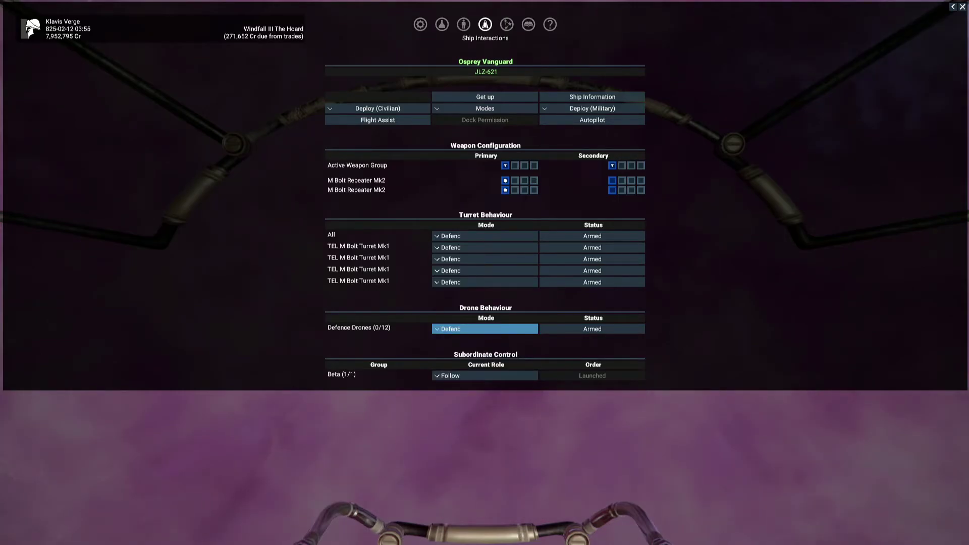
key(Escape)
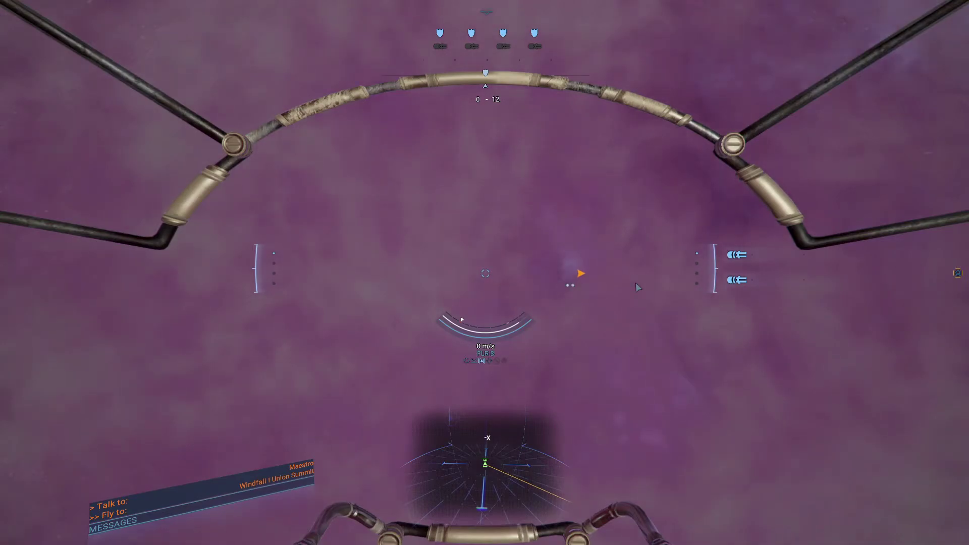
- On the map, inspect Osprey Vanguard's drone loadout and expand the 1st Sword of Light fleet
key(m)
click(26, 104)
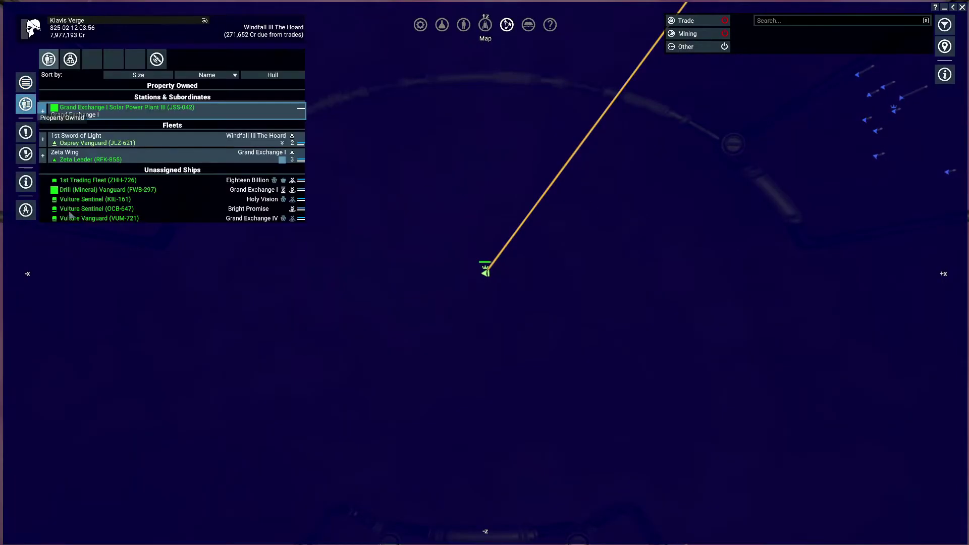
click(97, 142)
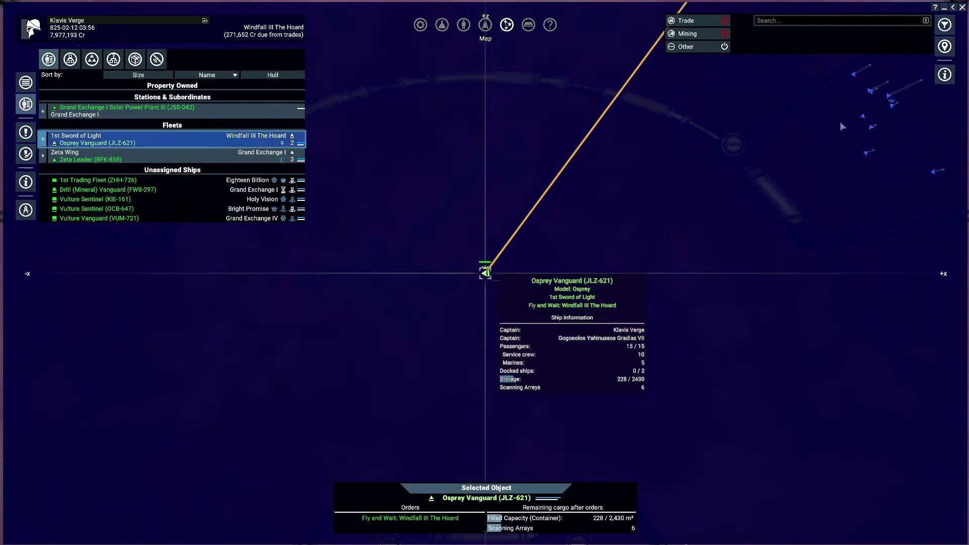
click(944, 74)
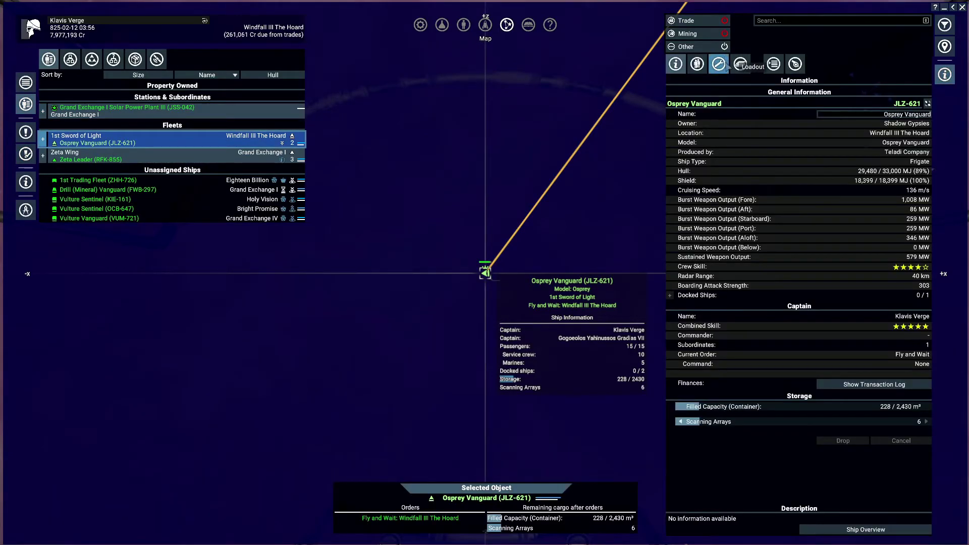
click(740, 65)
scroll(762, 281, down, 3)
scroll(763, 281, down, 2)
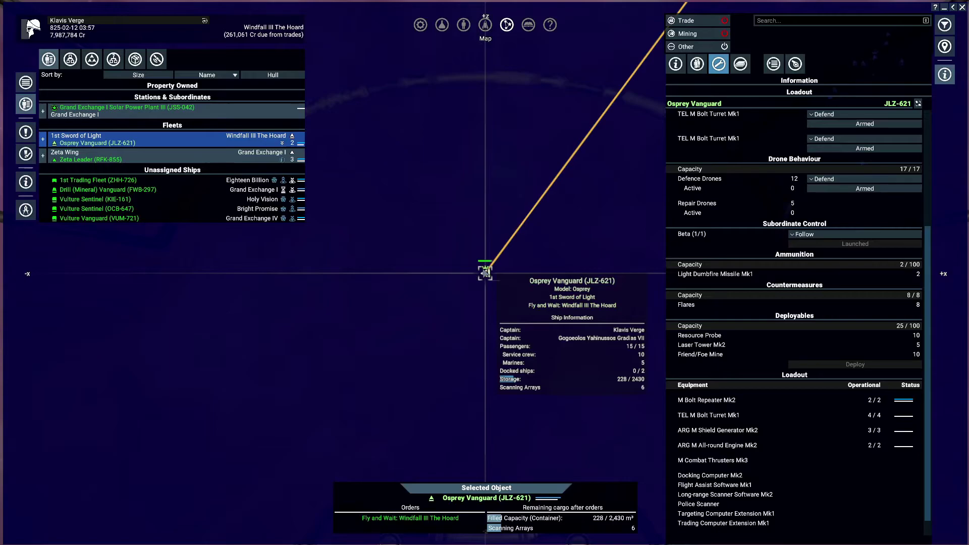
click(46, 140)
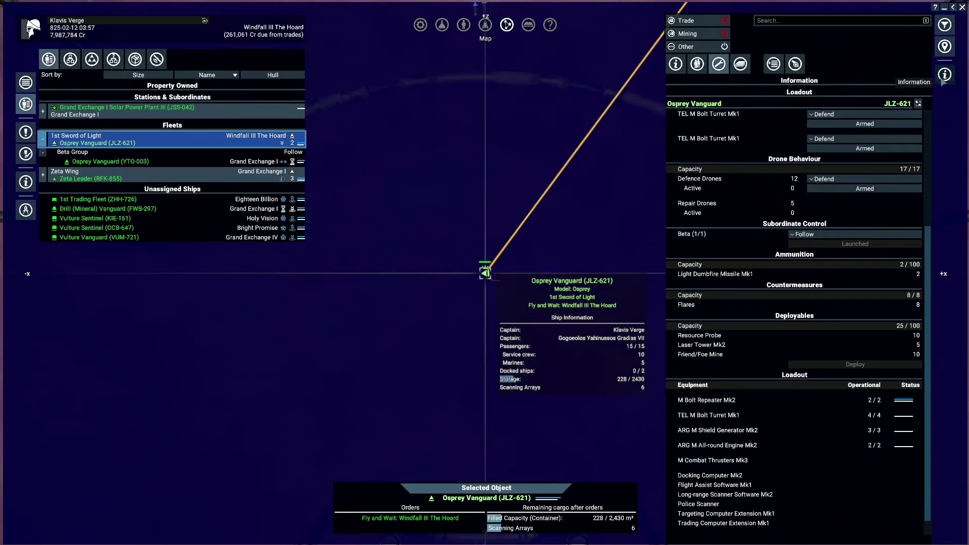
click(945, 74)
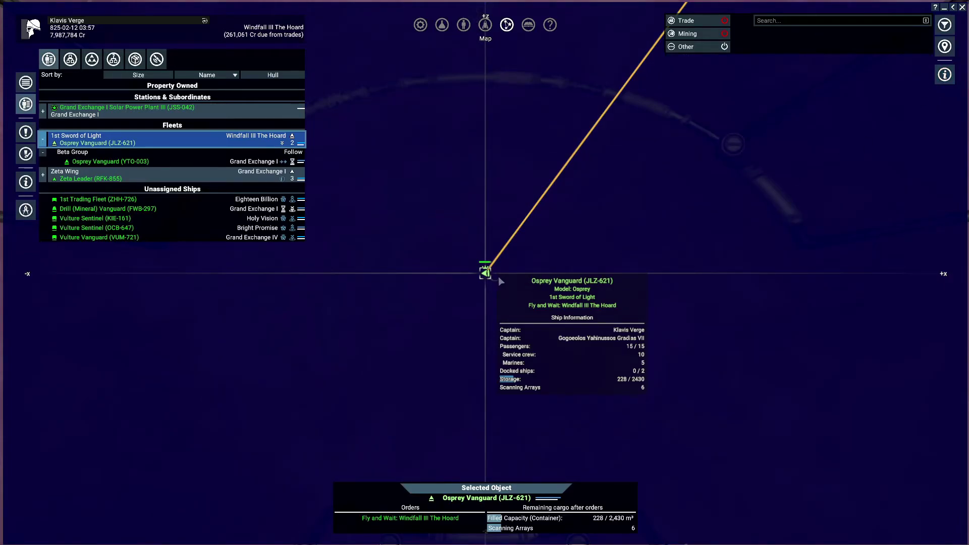